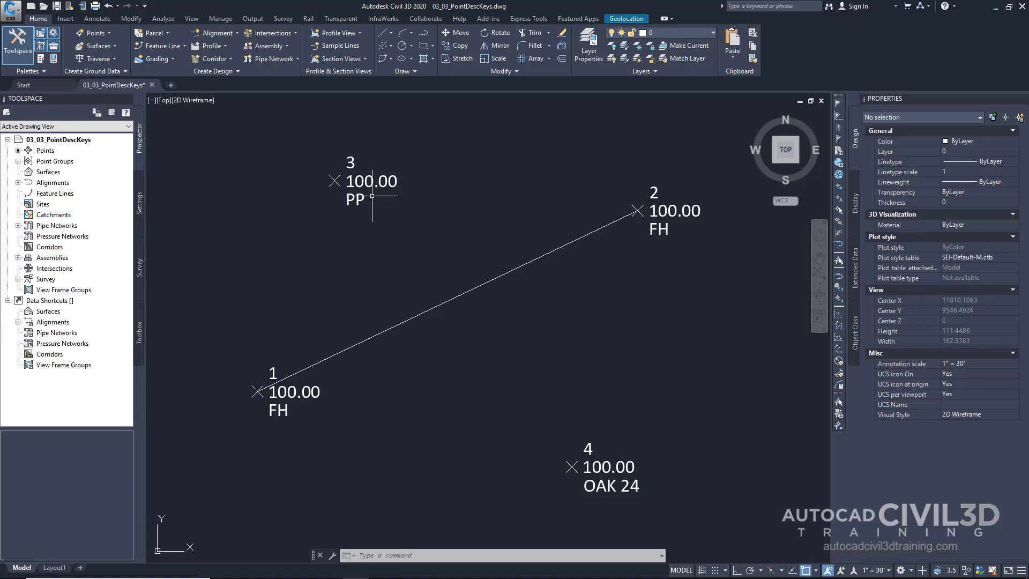
- Expand Settings > Point > Description Key Sets and bring up the IM-V-Basic key set's menu
mouse_move(356, 208)
click(286, 263)
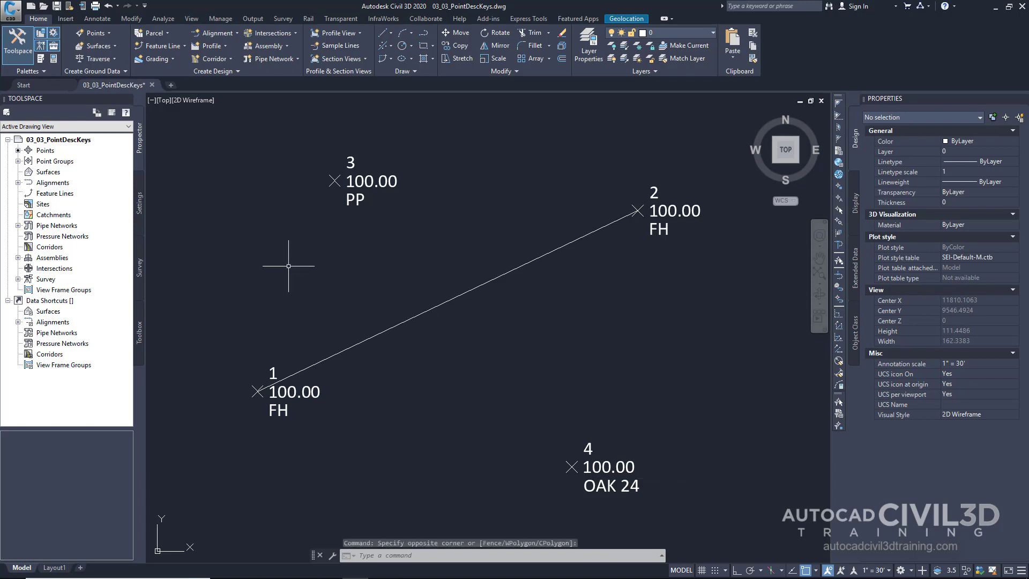
click(138, 209)
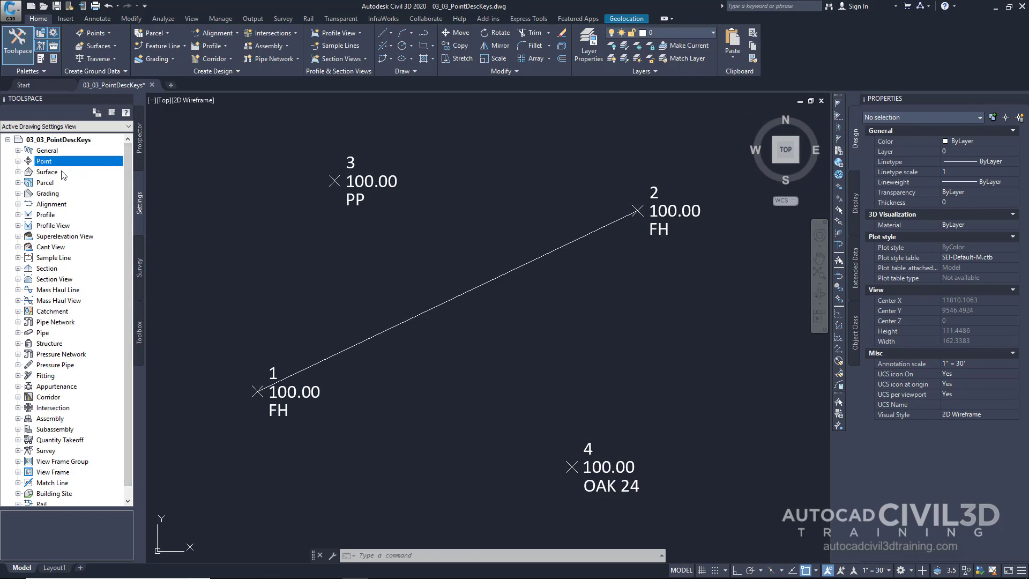
click(18, 161)
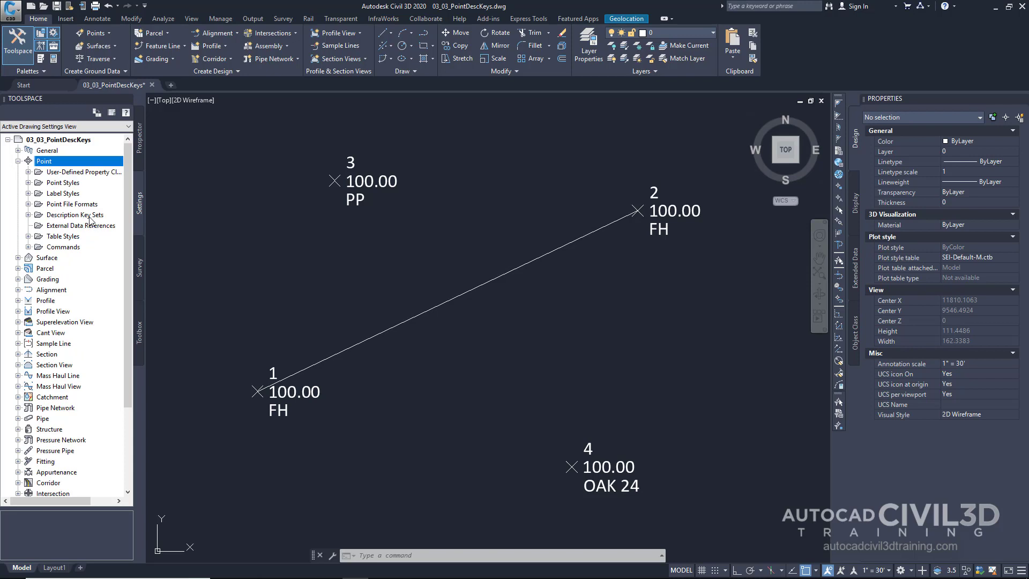
click(28, 215)
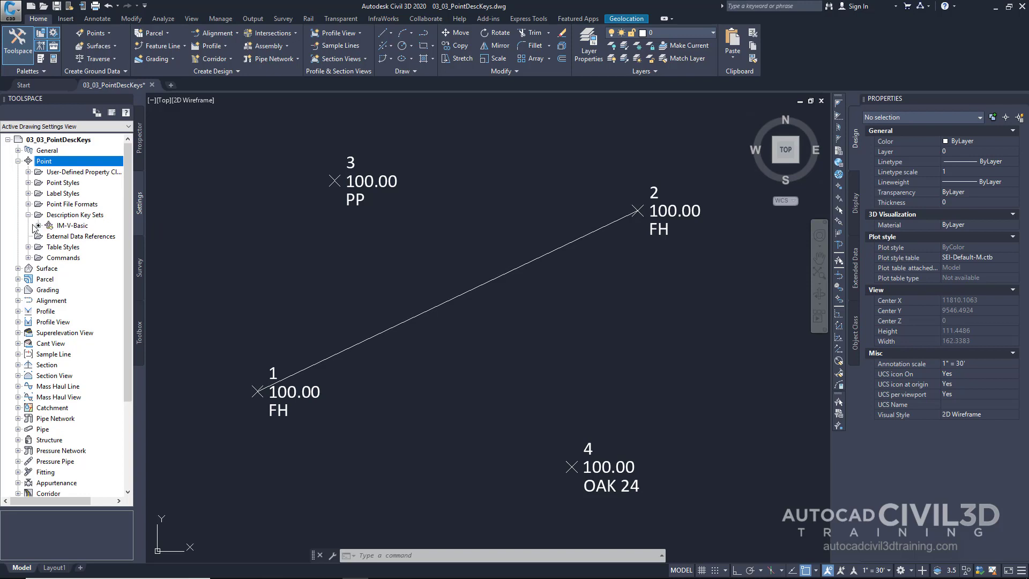
right_click(64, 228)
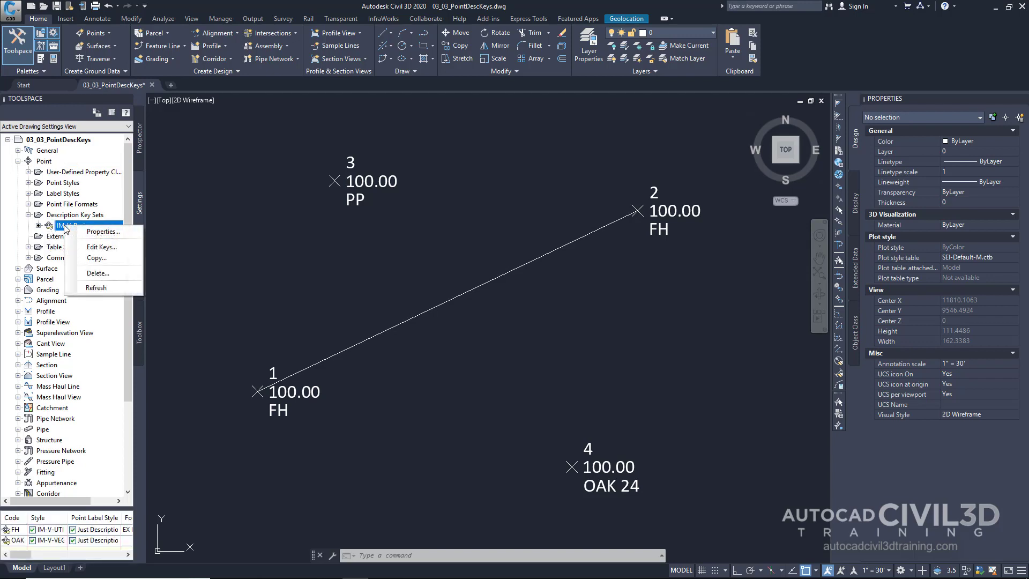
- Edit the IM-V-Basic keys in the DescKey Editor, move it aside, and select the FH row
click(102, 247)
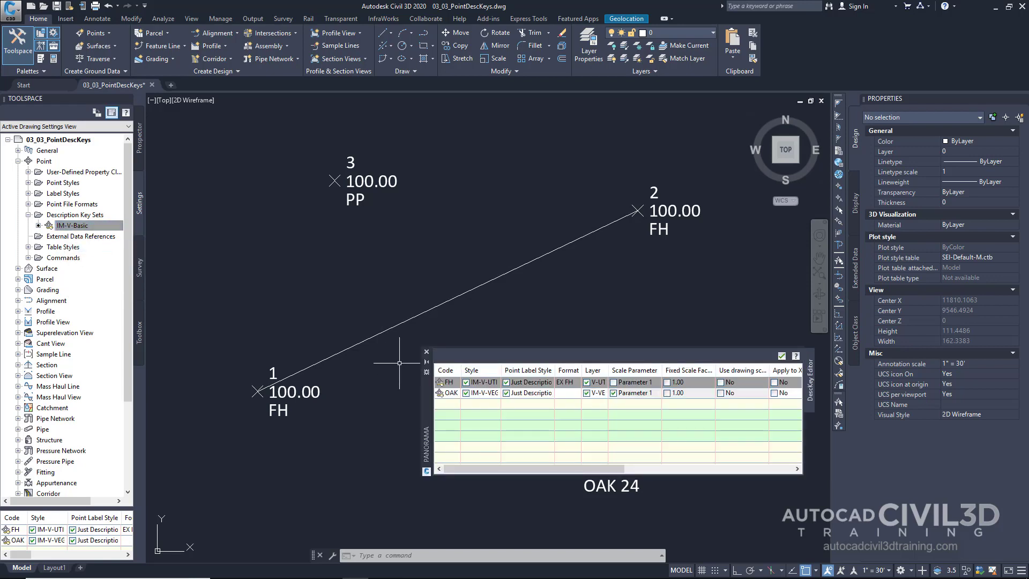
mouse_move(432, 391)
mouse_down()
mouse_move(374, 327)
mouse_move(295, 285)
mouse_up()
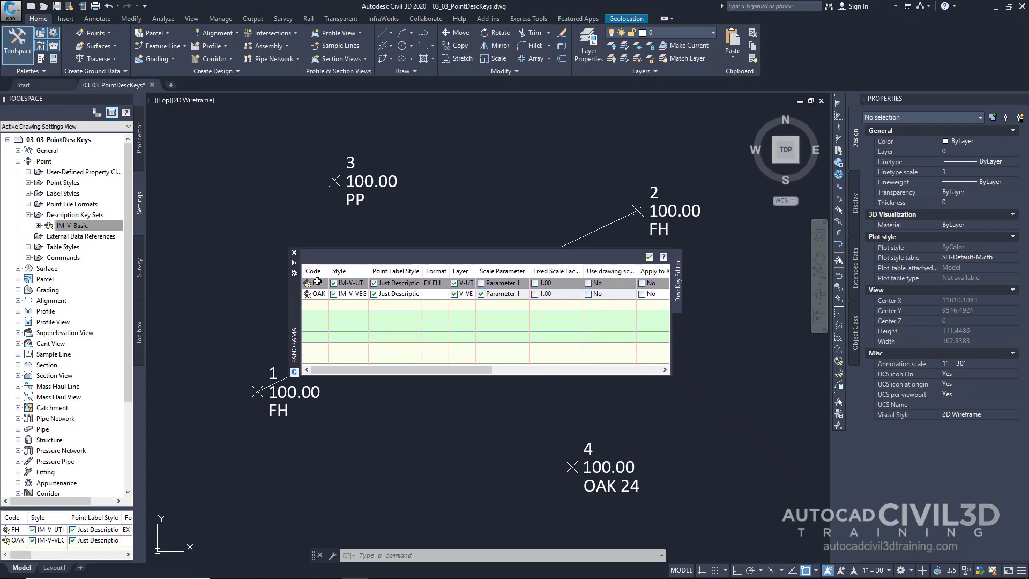
click(320, 282)
mouse_move(326, 295)
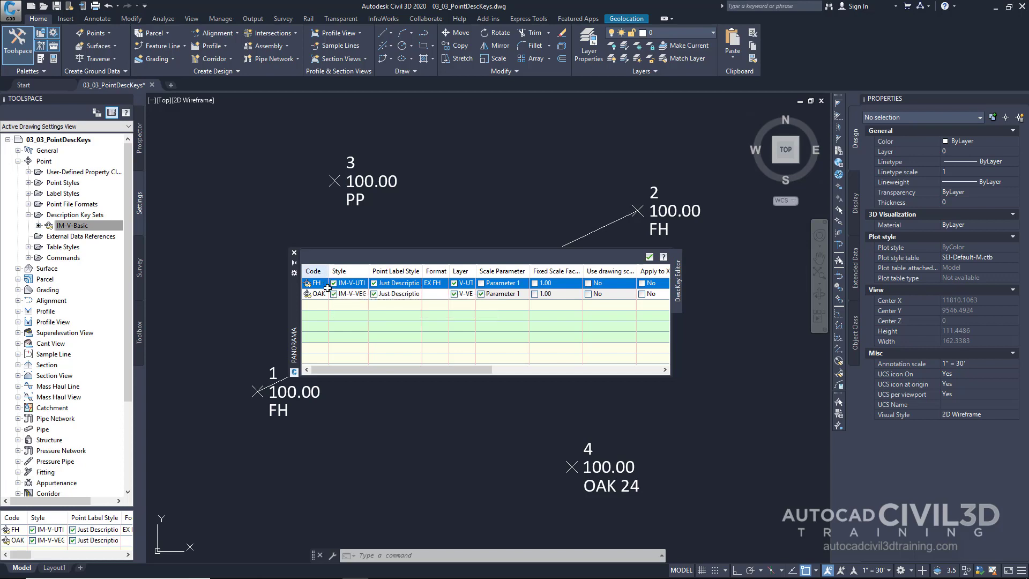
mouse_move(316, 292)
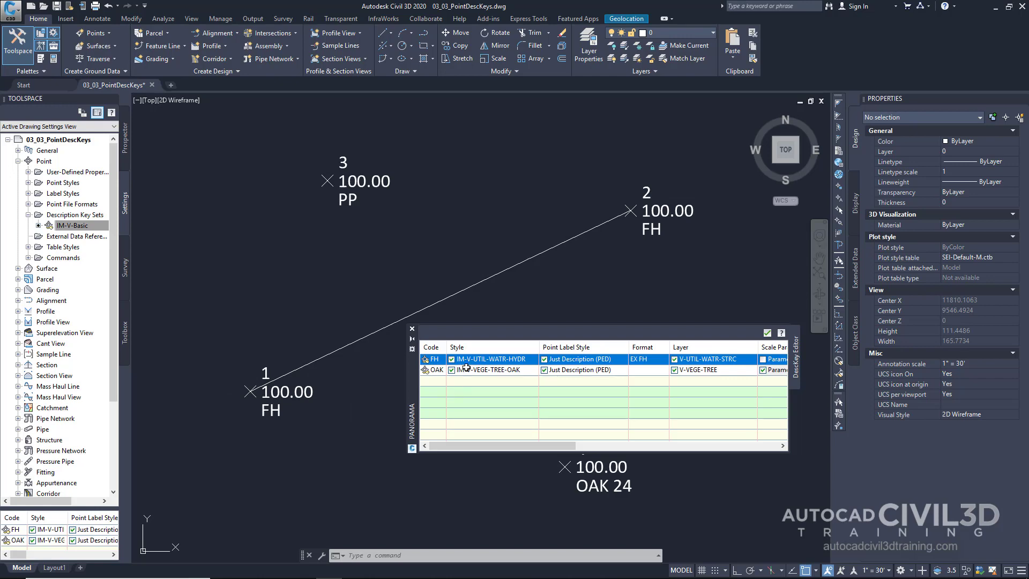
- Set the FH key's point style to IM-V-UTIL-WATR-HYDR
click(528, 359)
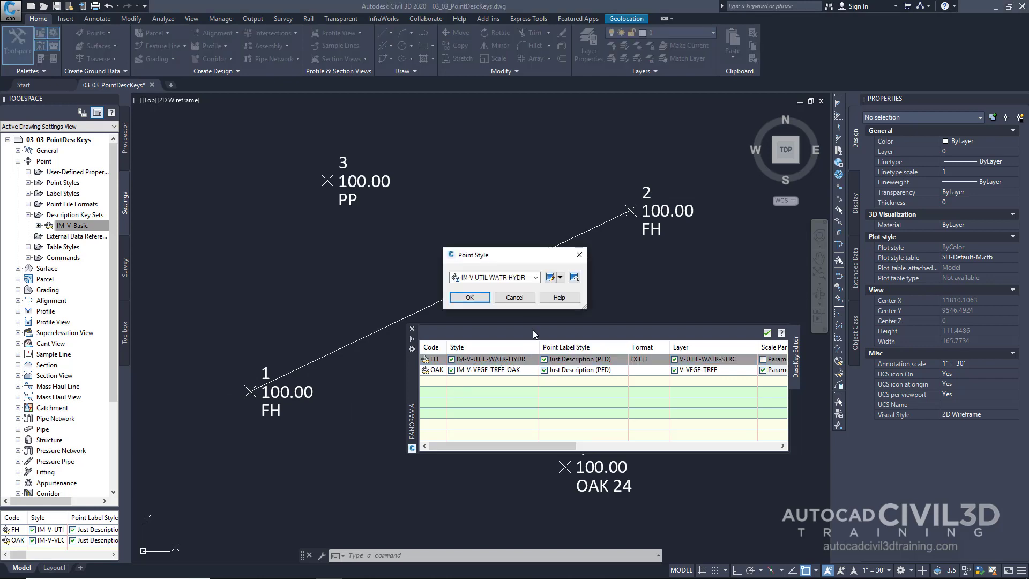
click(536, 277)
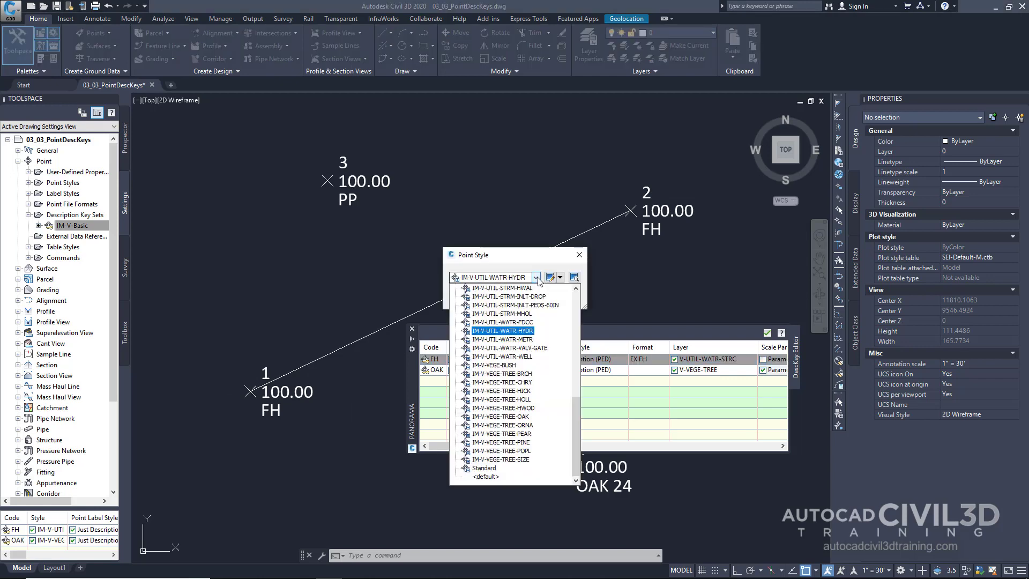
click(528, 331)
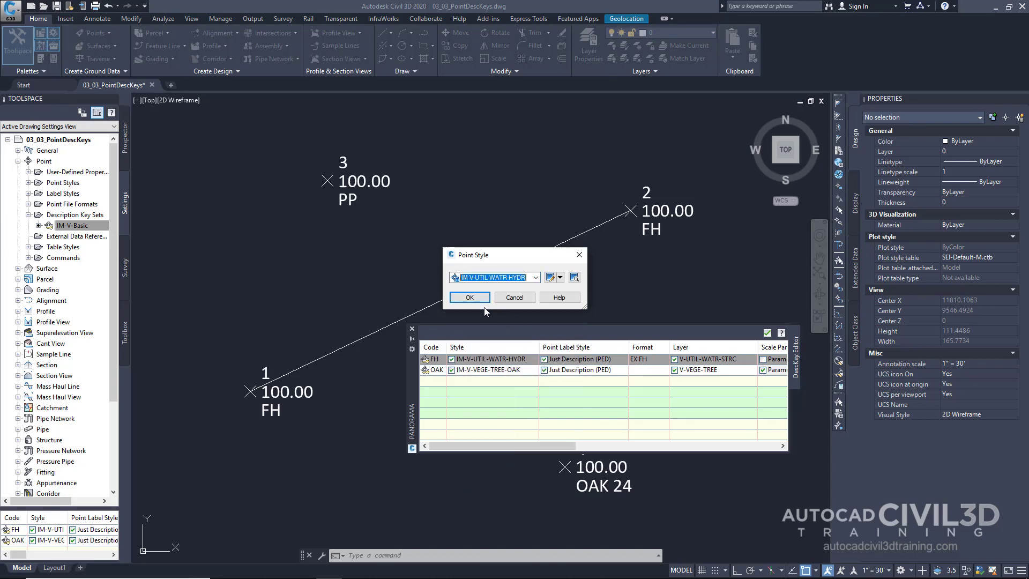
click(470, 298)
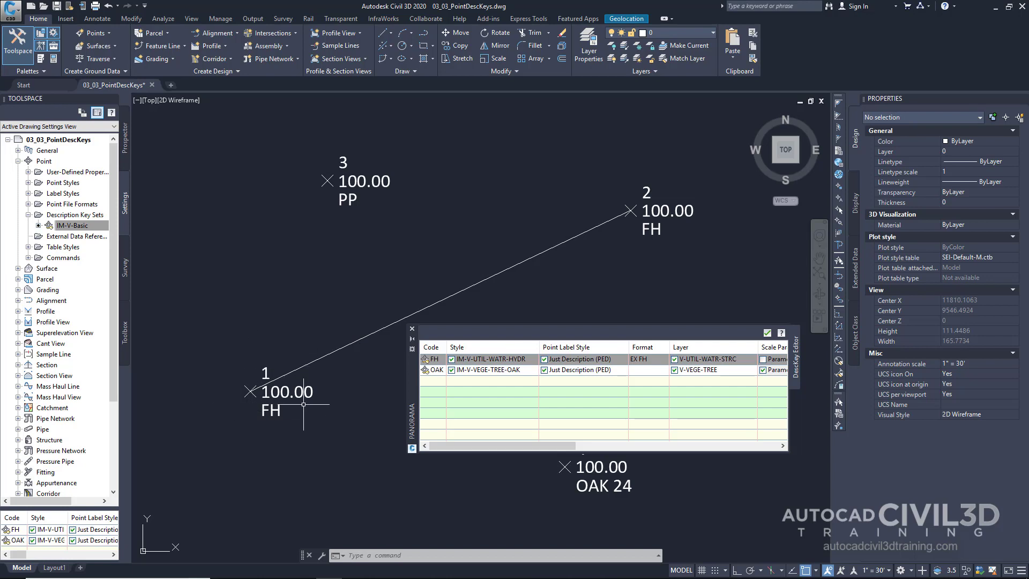
- Set the FH key's point label style to Just Description (PED)
click(608, 362)
click(537, 278)
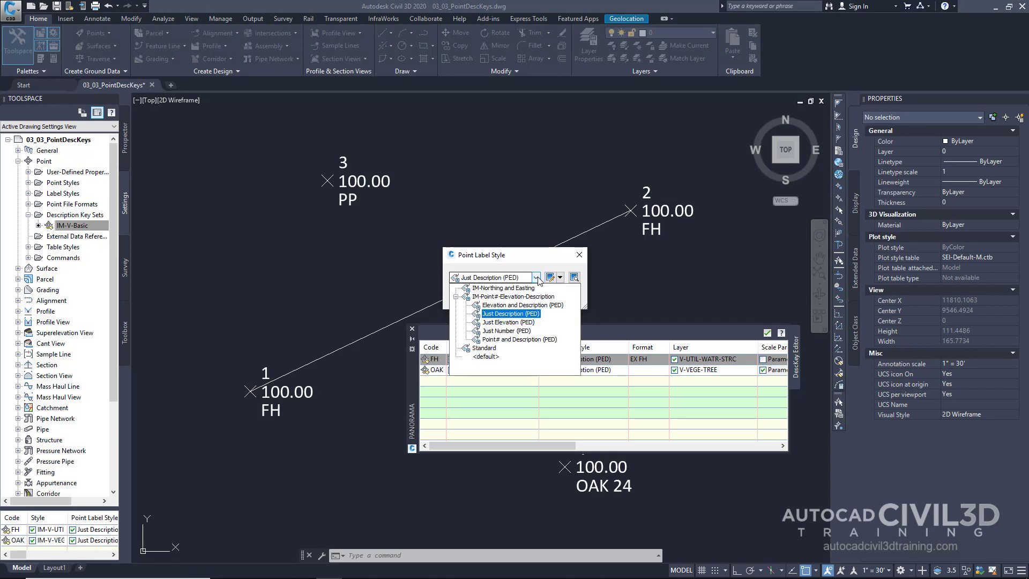
click(511, 313)
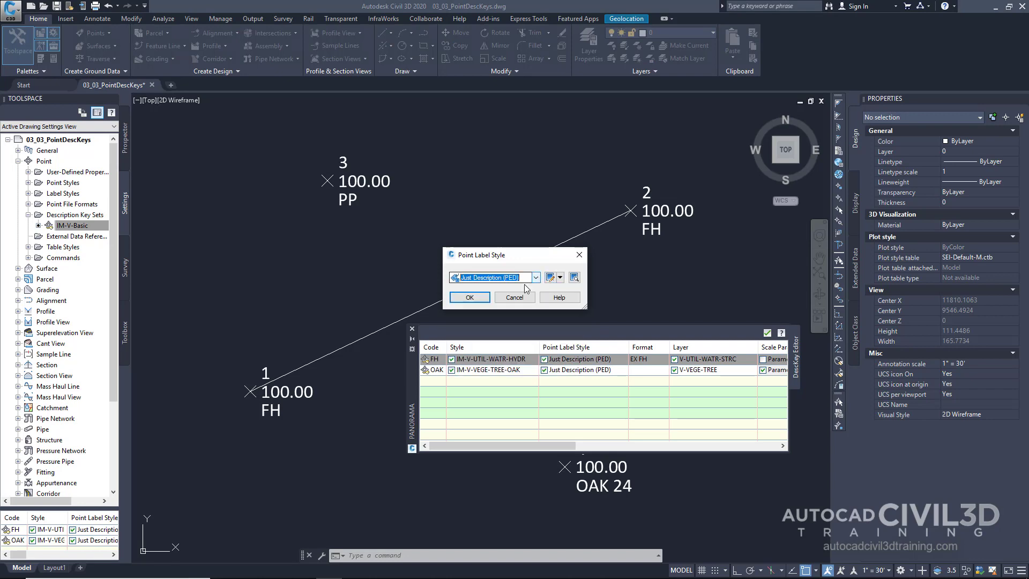
click(494, 299)
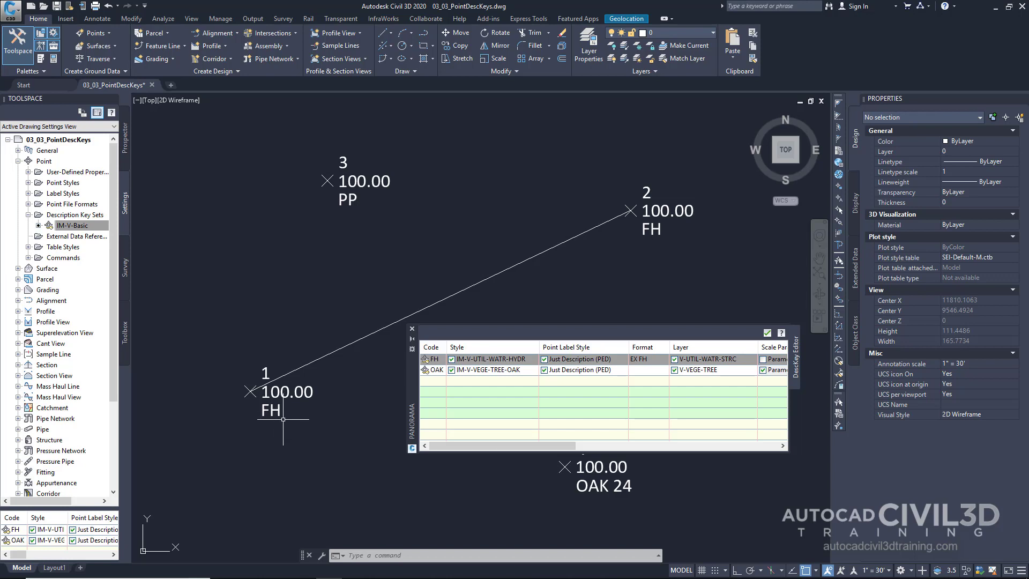
- Give the FH key the format EX FH and the layer V-UTIL-WATR-STRC
click(657, 358)
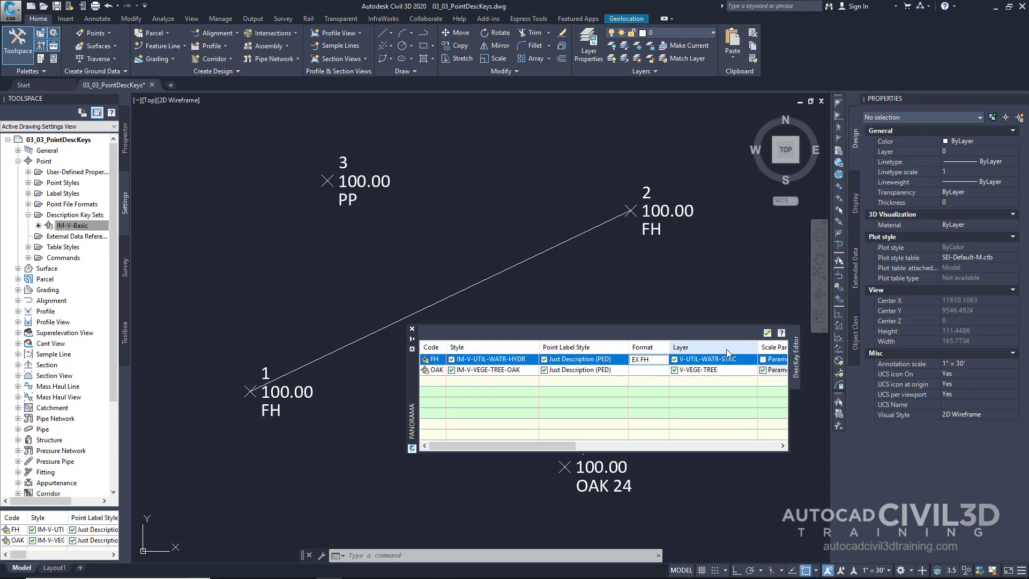
key(Return)
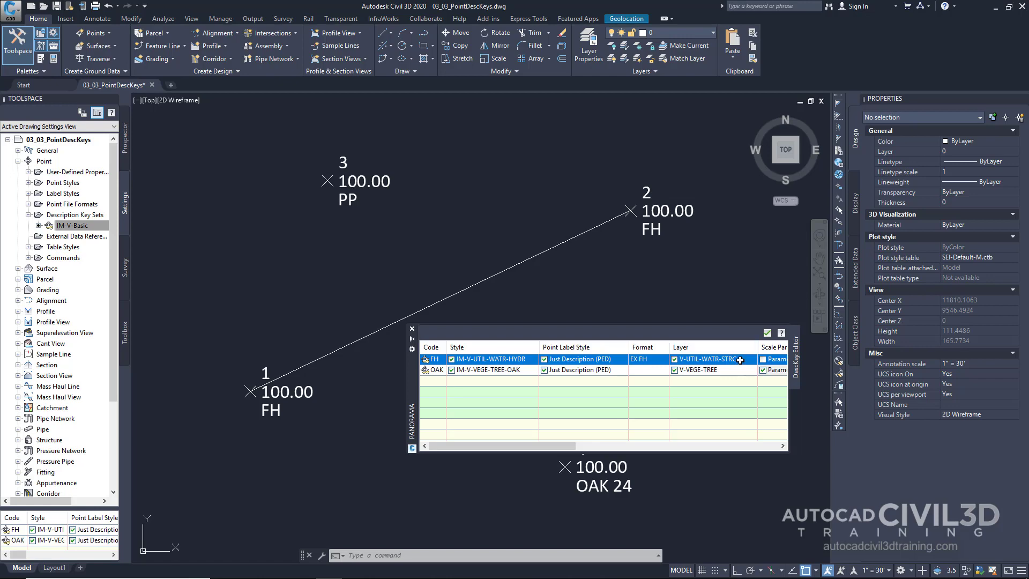
click(740, 360)
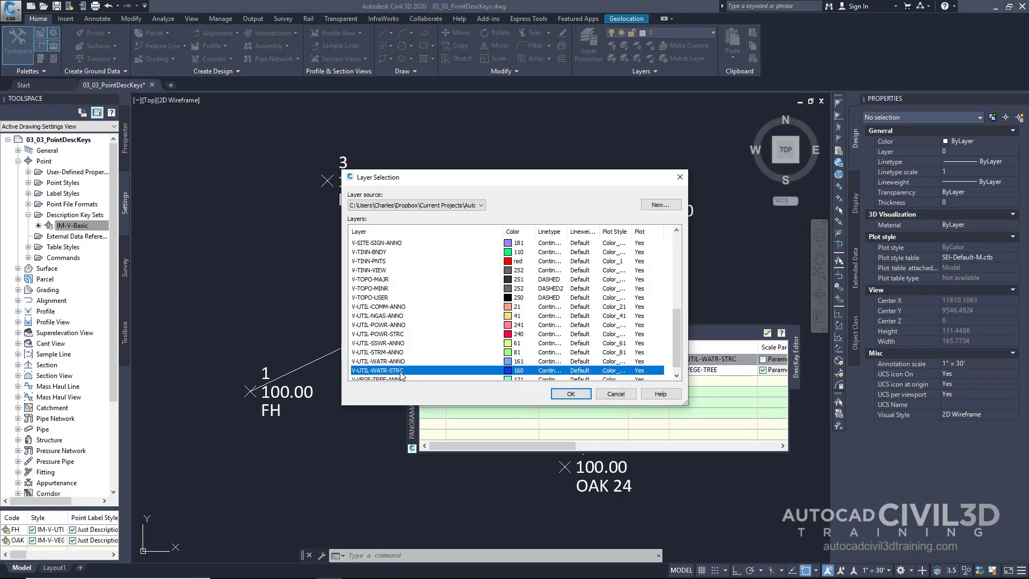
click(571, 394)
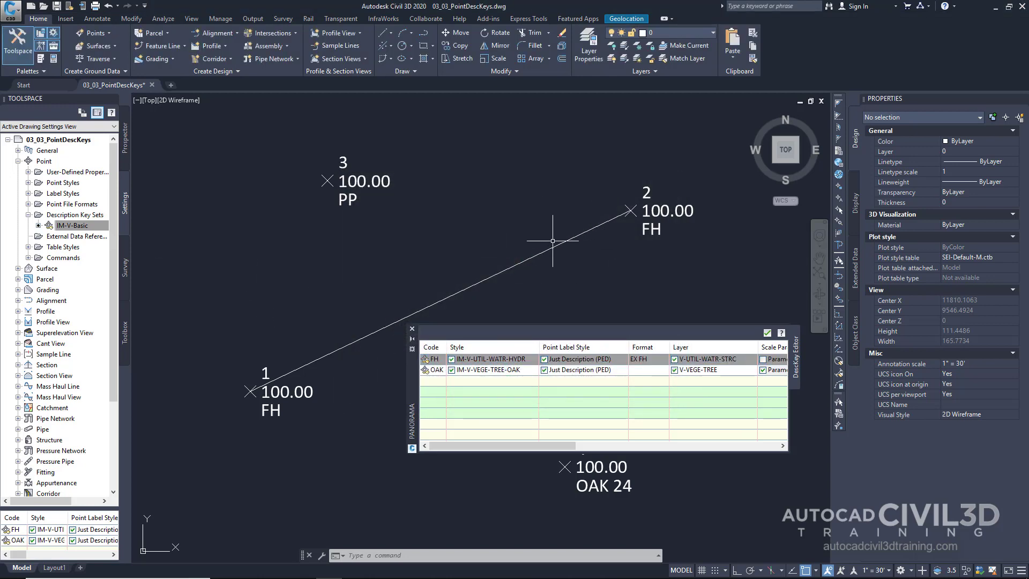
- Apply the description keys to the _All Points group in Prospector, then move the Panorama aside
click(126, 145)
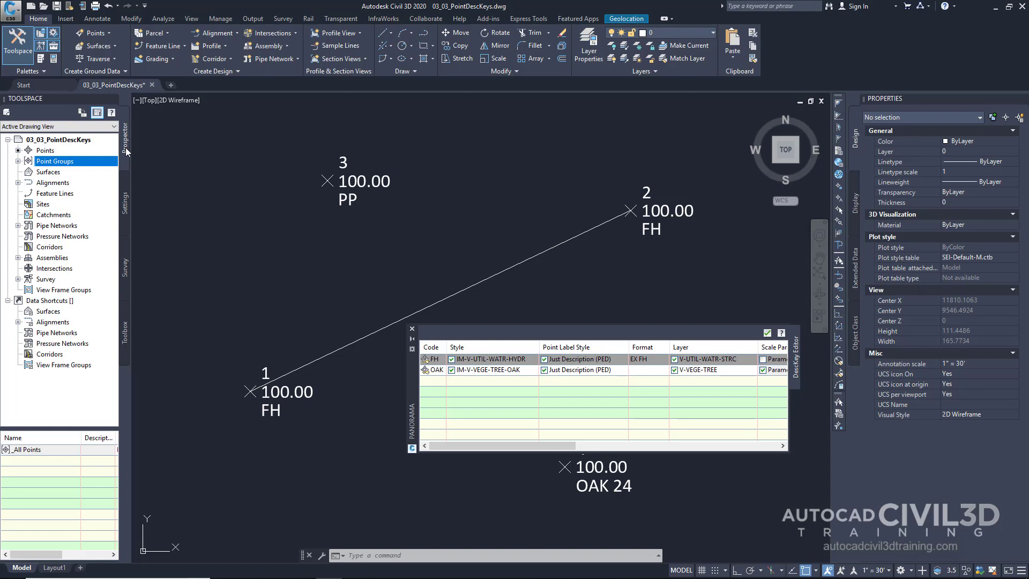
click(18, 161)
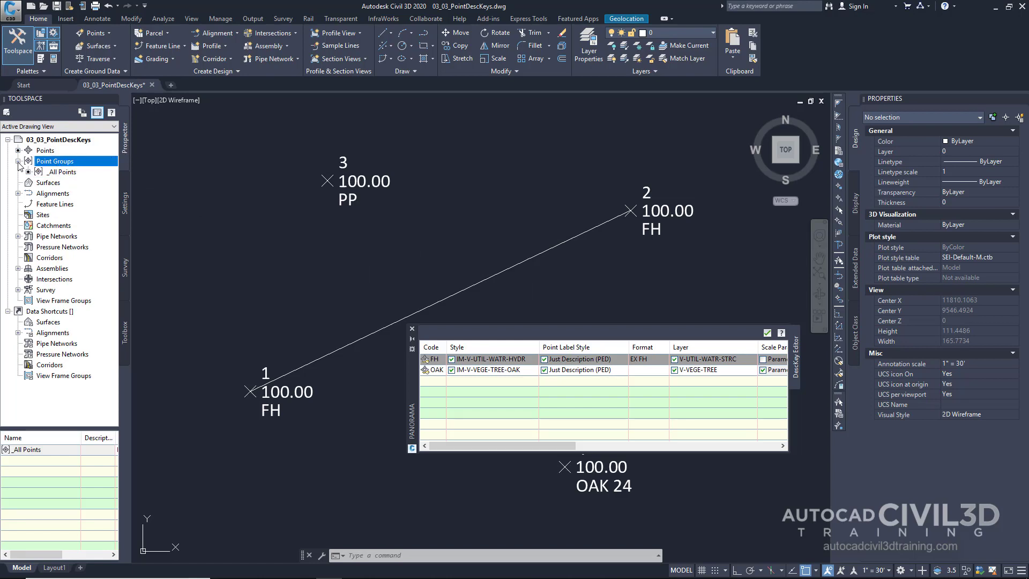
click(69, 175)
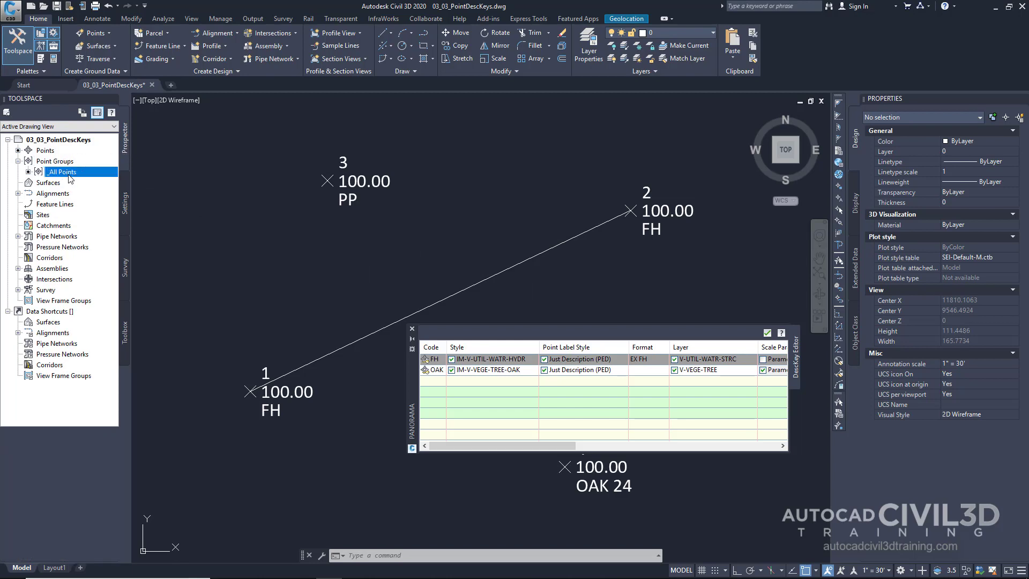
right_click(70, 176)
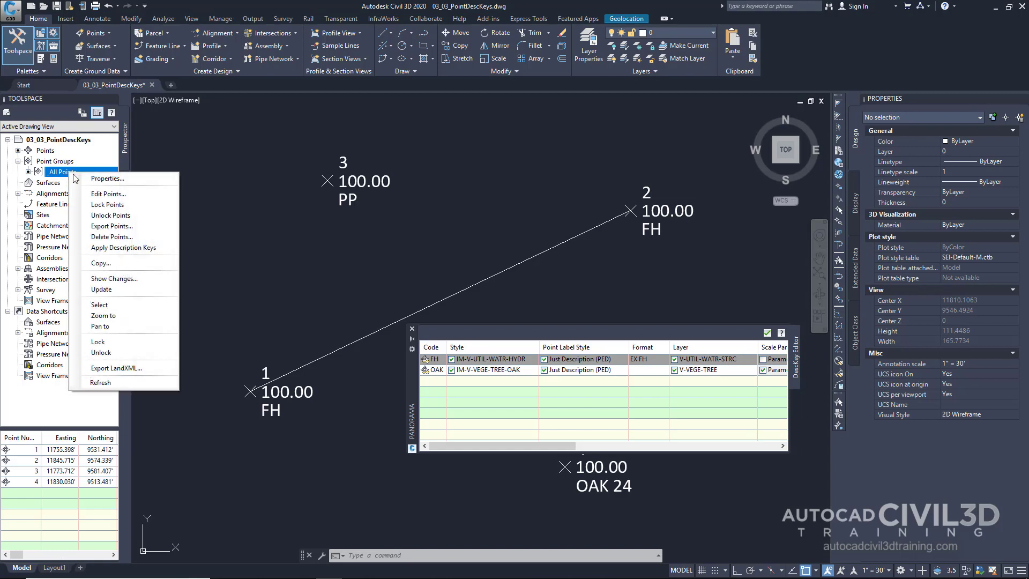
click(123, 247)
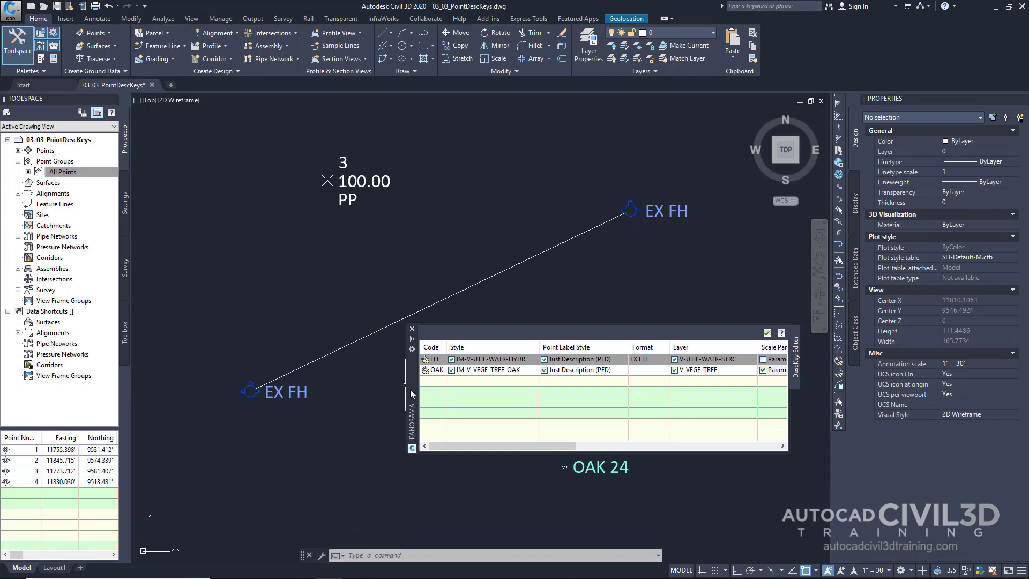
mouse_move(417, 384)
mouse_down()
mouse_move(426, 188)
mouse_move(346, 174)
mouse_up()
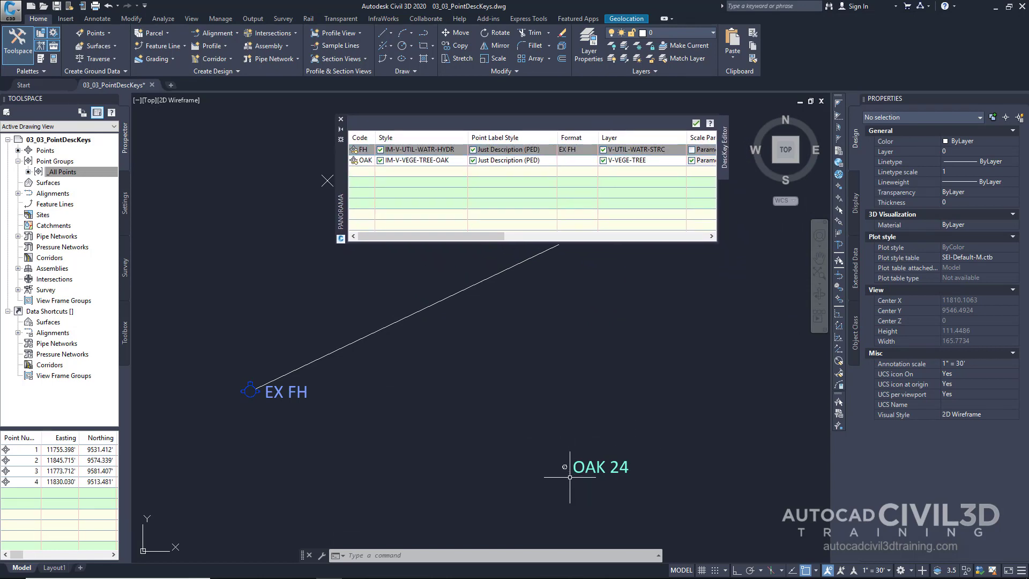
- Zoom in on the OAK 24 point and select it to review its properties
scroll(573, 475, up, 8)
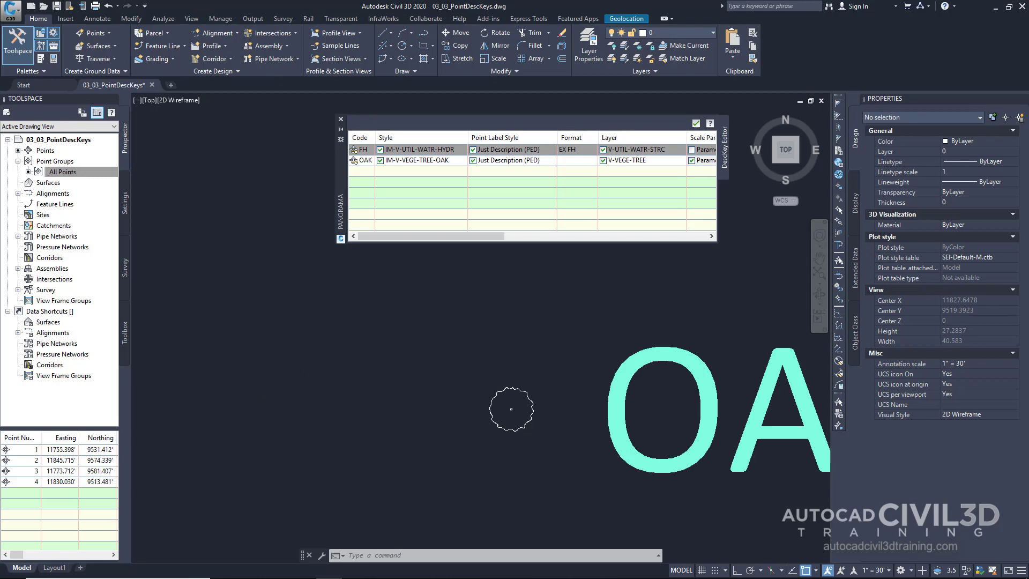
click(516, 422)
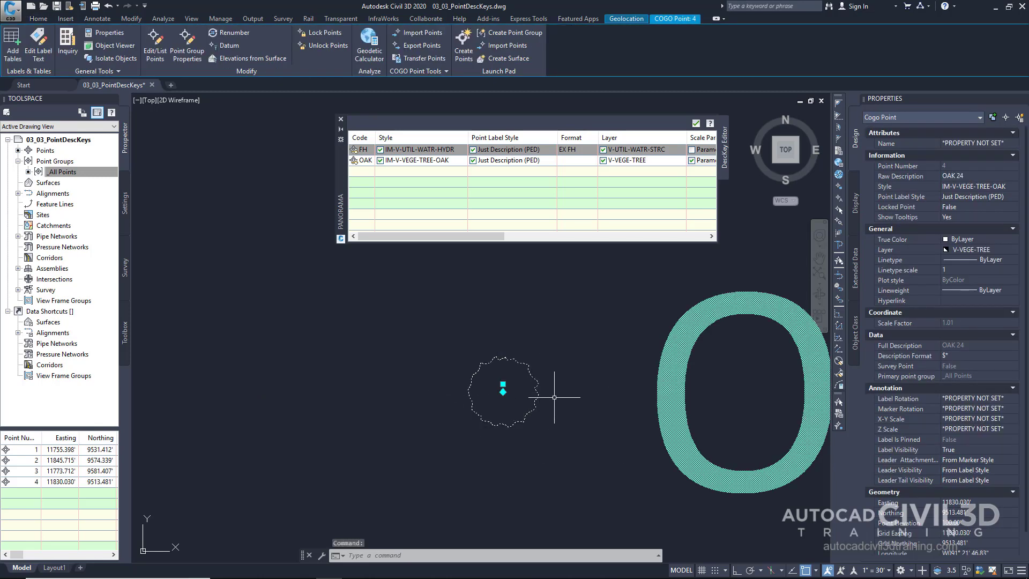
scroll(554, 413, down, 5)
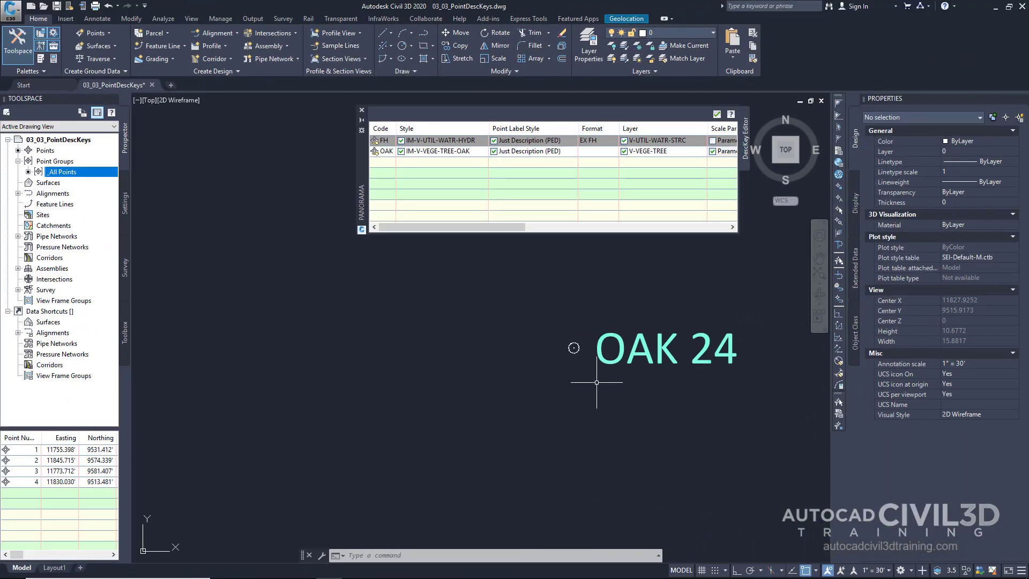
- Zoom out, then zoom and pan onto point 3's PP label
click(389, 168)
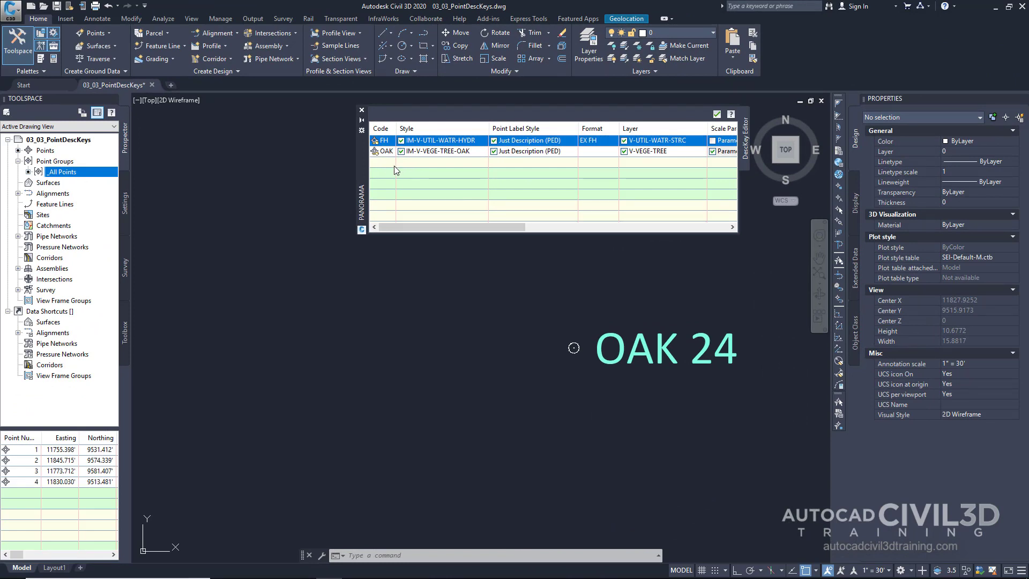
scroll(524, 342, down, 10)
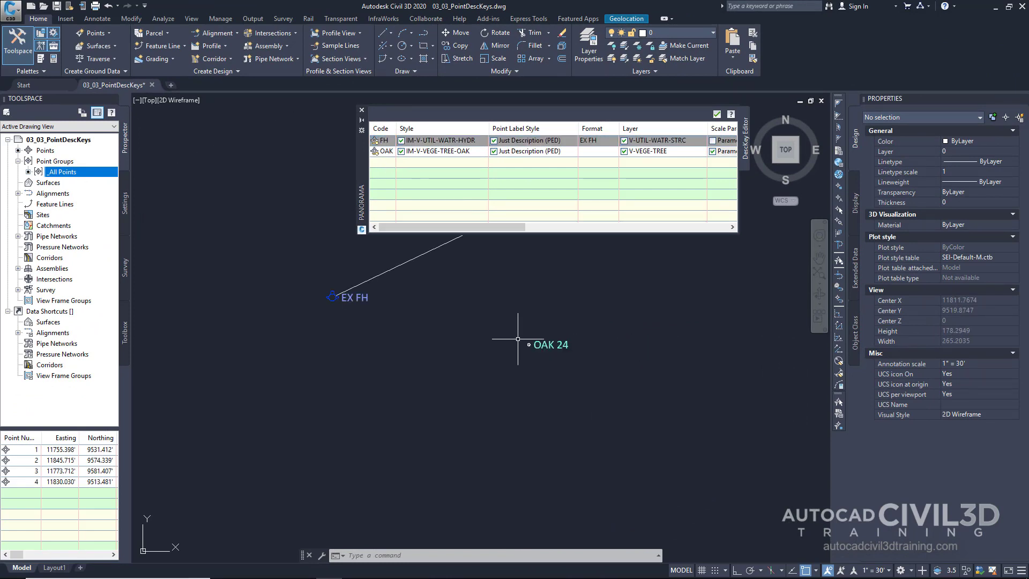
scroll(482, 327, up, 10)
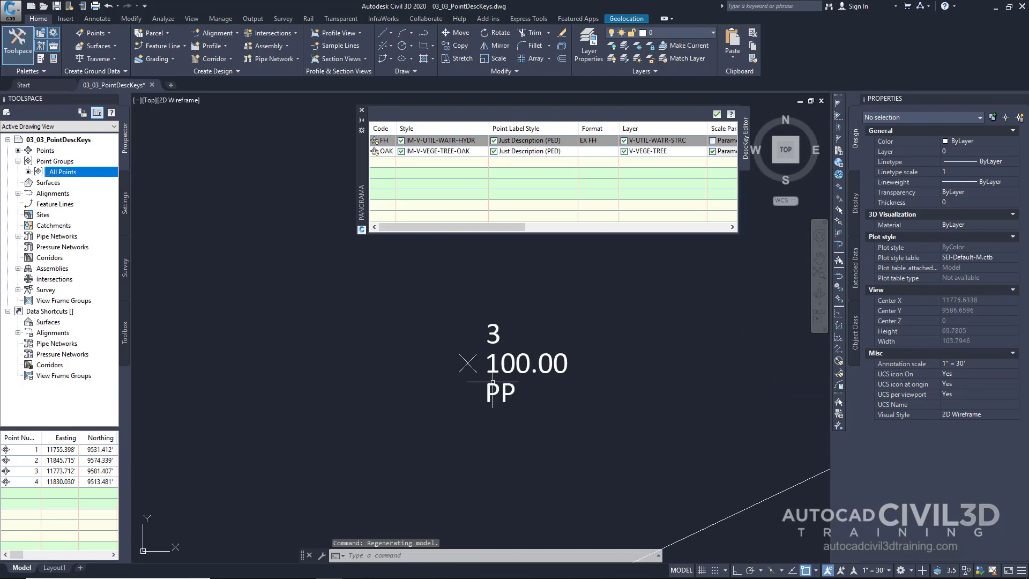
middle_drag(507, 379, 506, 369)
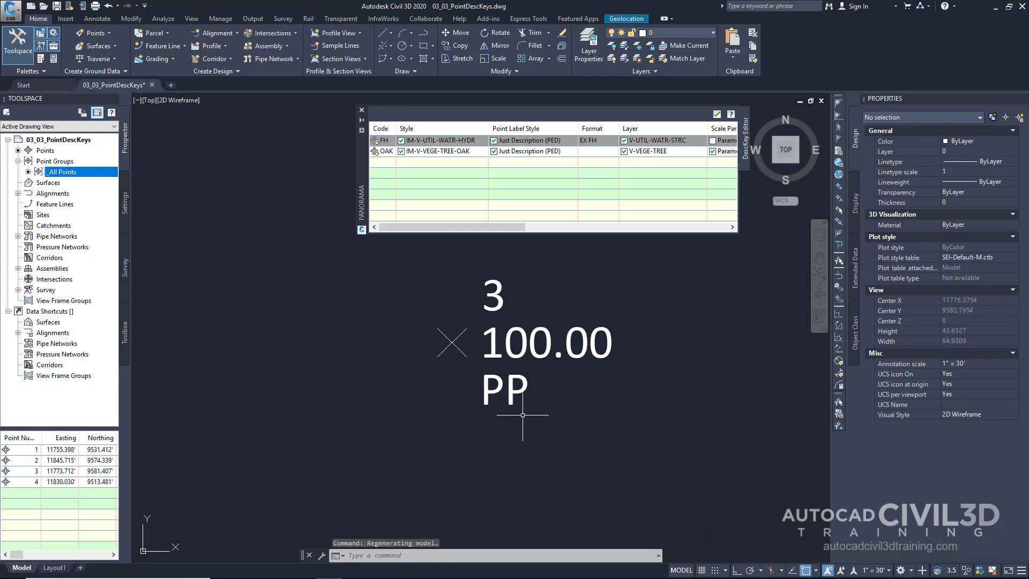